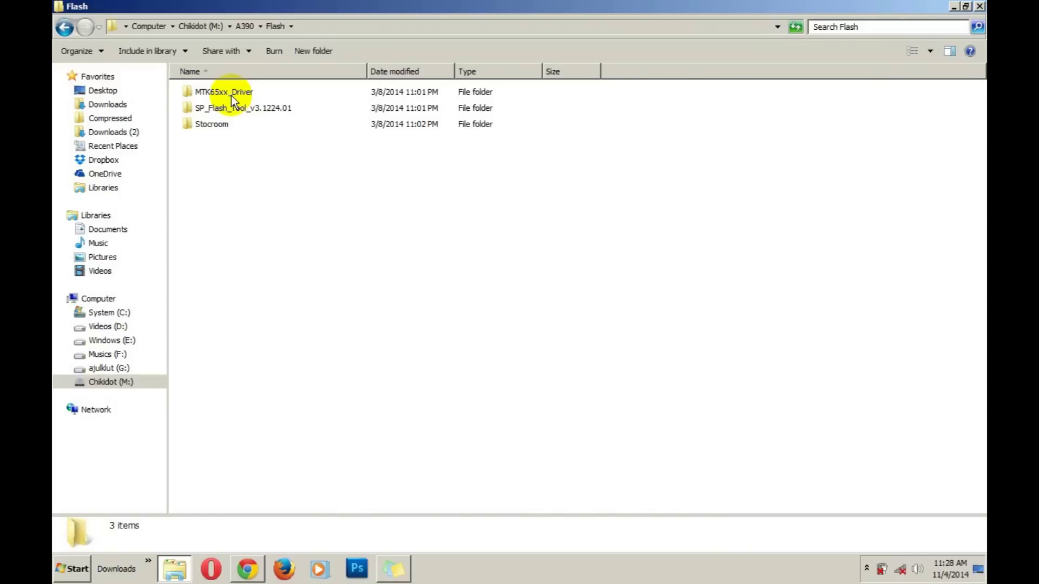
- Open the MTK65xx_Driver folder and run InstallDriver.exe to install the USB driver
{"action": "double_click", "coordinate": [232, 95]}
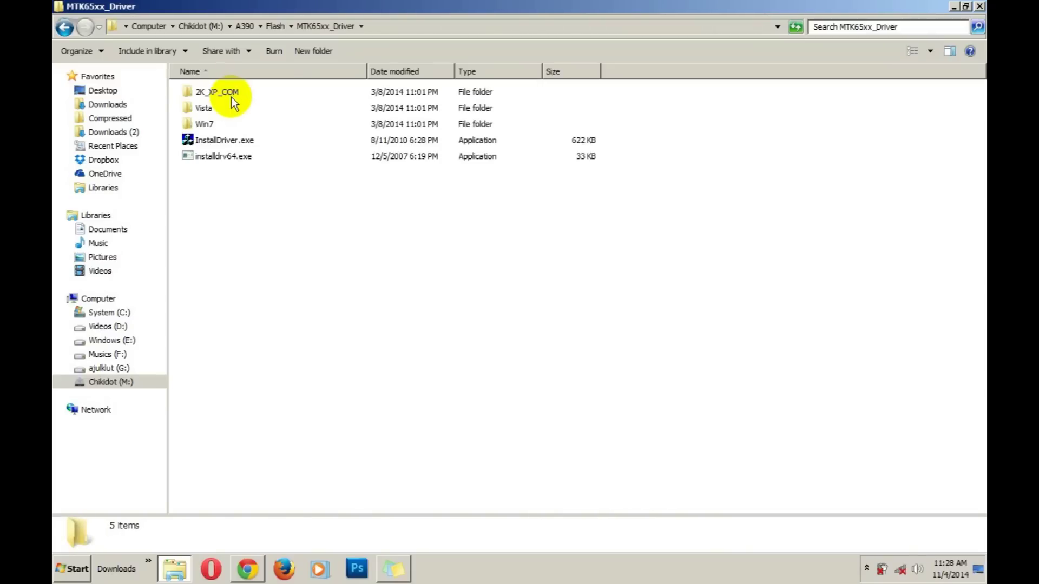
{"action": "left_click", "coordinate": [236, 144]}
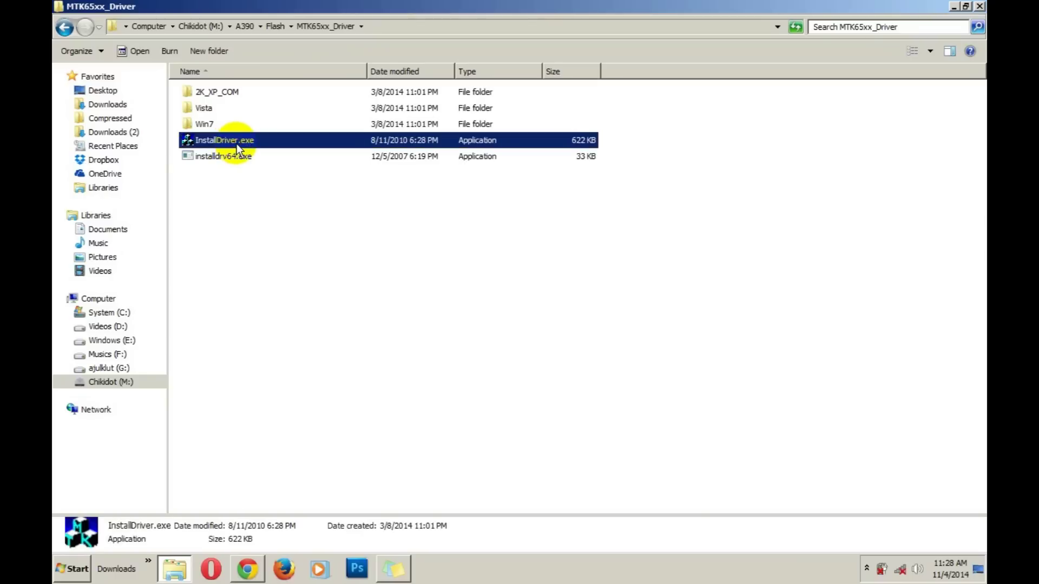
{"action": "left_click", "coordinate": [235, 161]}
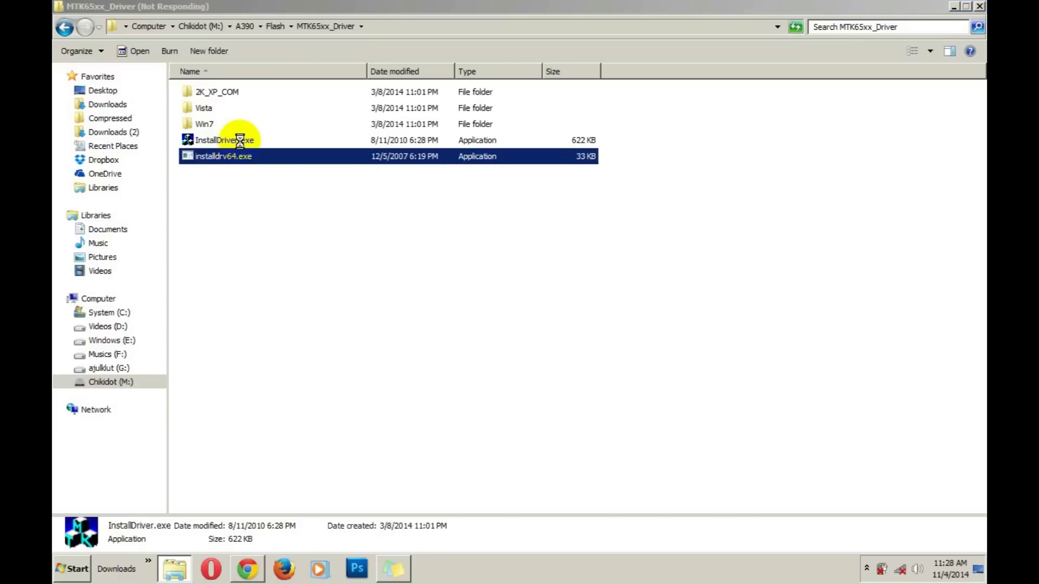
{"action": "double_click", "coordinate": [240, 141]}
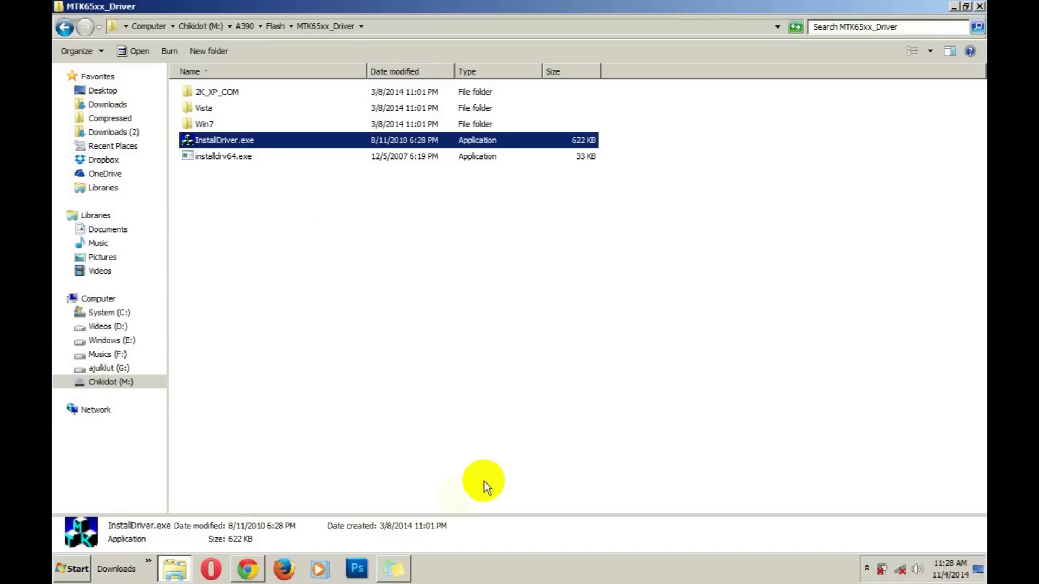
{"action": "double_click", "coordinate": [235, 141]}
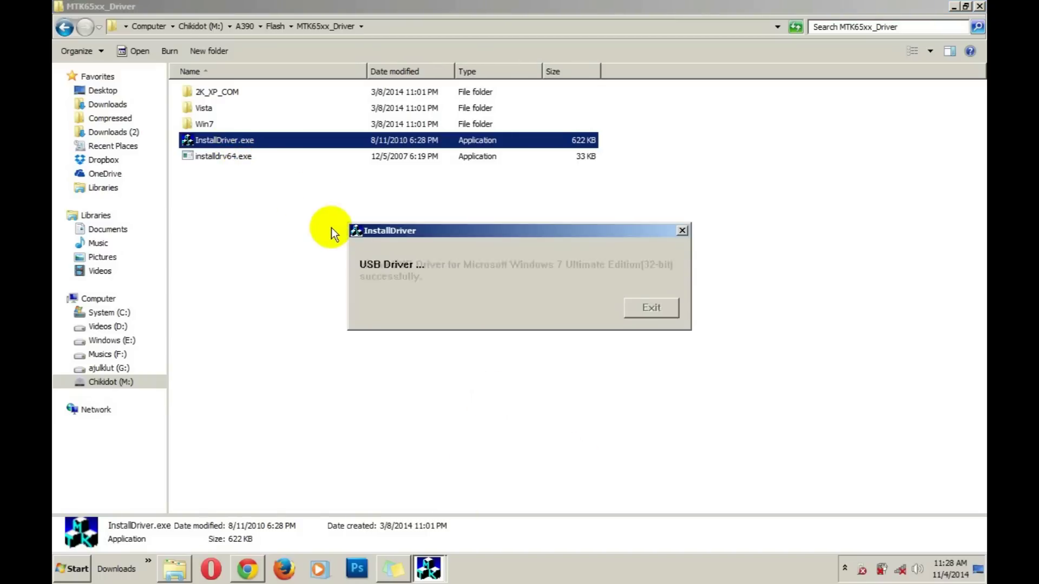
- Exit the InstallDriver program and cancel the Program Compatibility Assistant prompt
{"action": "left_click", "coordinate": [858, 538]}
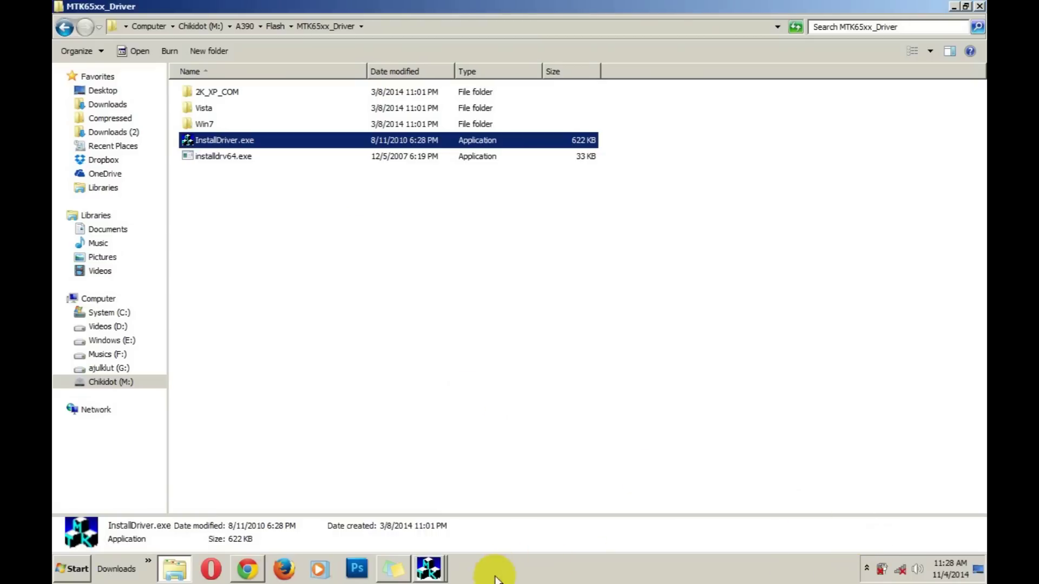
{"action": "left_click", "coordinate": [428, 569]}
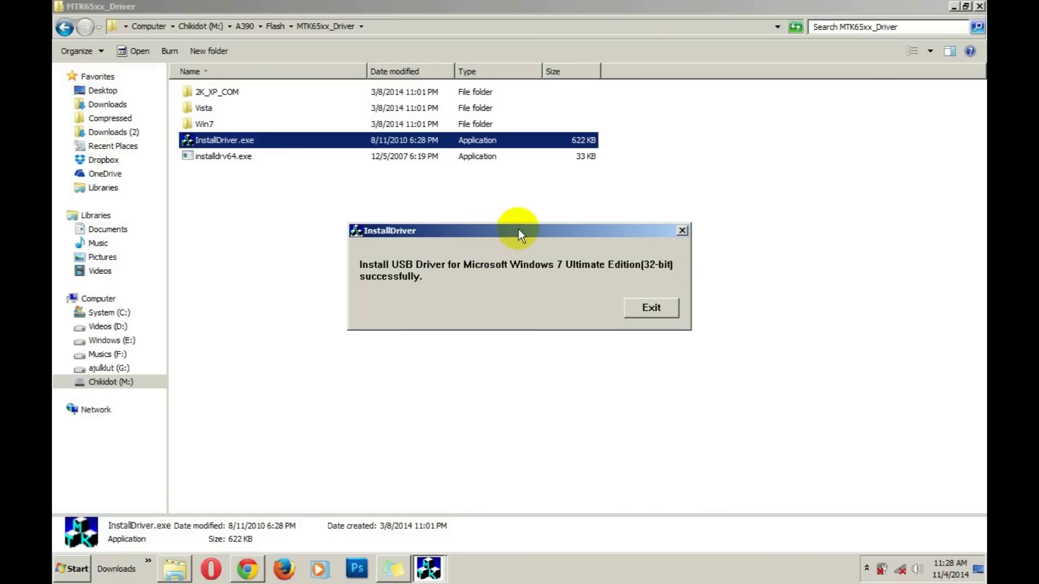
{"action": "mouse_move", "coordinate": [485, 230]}
{"action": "left_mouse_down"}
{"action": "mouse_move", "coordinate": [483, 243]}
{"action": "mouse_move", "coordinate": [494, 234]}
{"action": "left_mouse_up"}
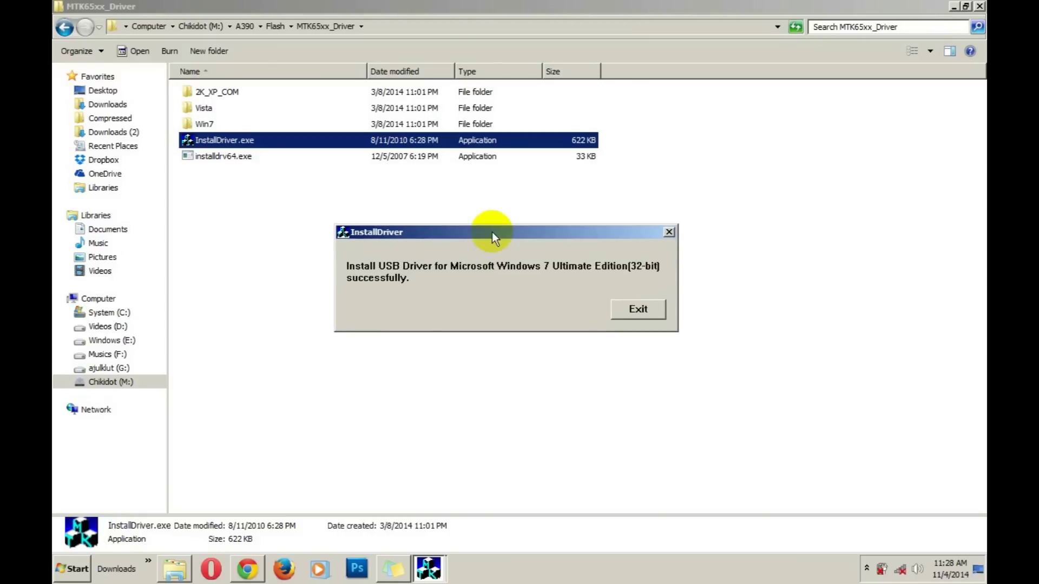
{"action": "left_click", "coordinate": [637, 311]}
{"action": "left_click", "coordinate": [431, 568]}
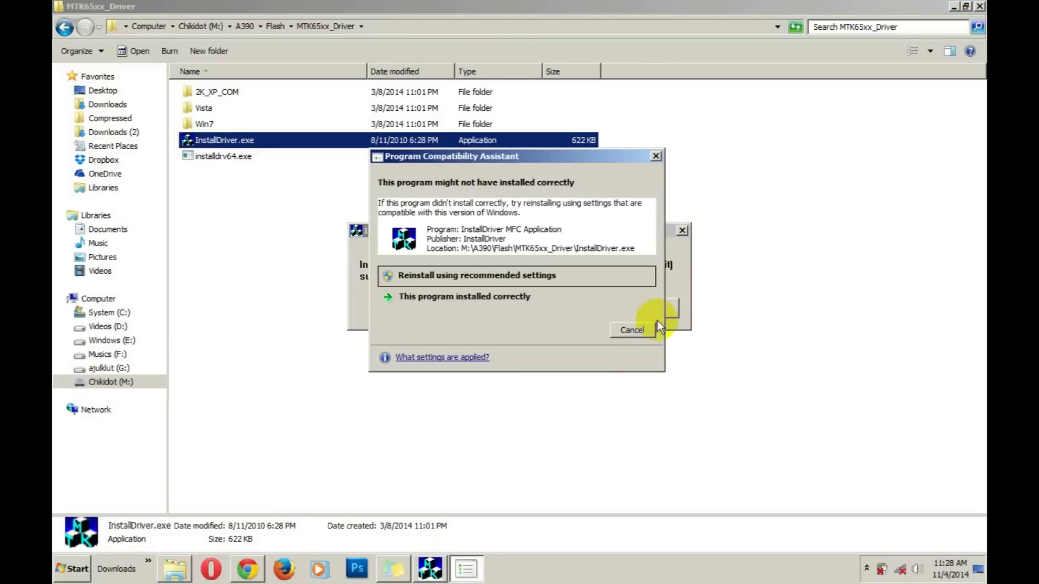
{"action": "left_click", "coordinate": [635, 330]}
{"action": "left_click", "coordinate": [656, 312]}
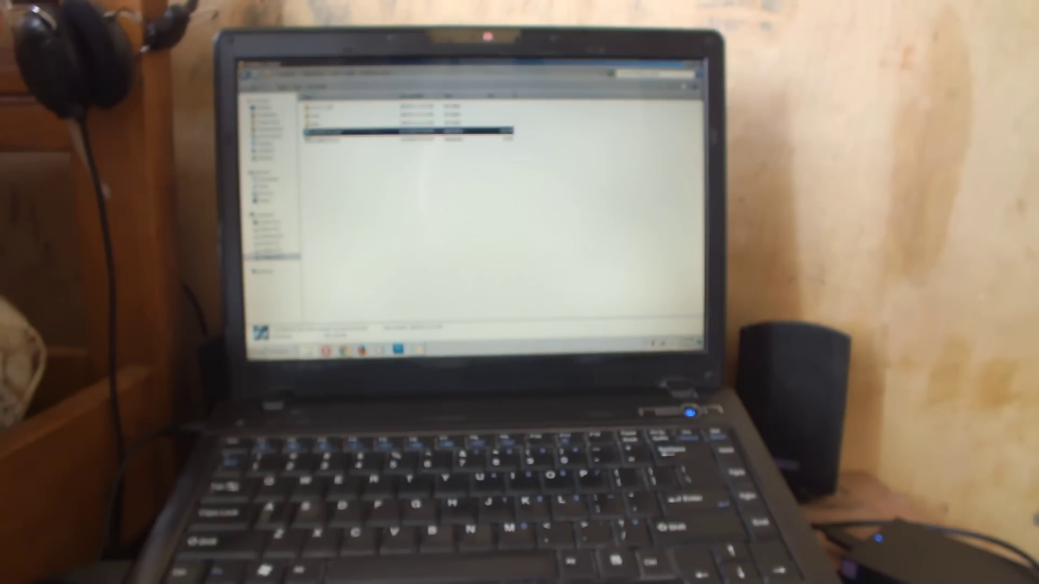
- Return to the Flash folder and launch Flash_tool.exe from the SP_Flash_Tool_v3.1224.01 folder
{"action": "key", "text": "Return"}
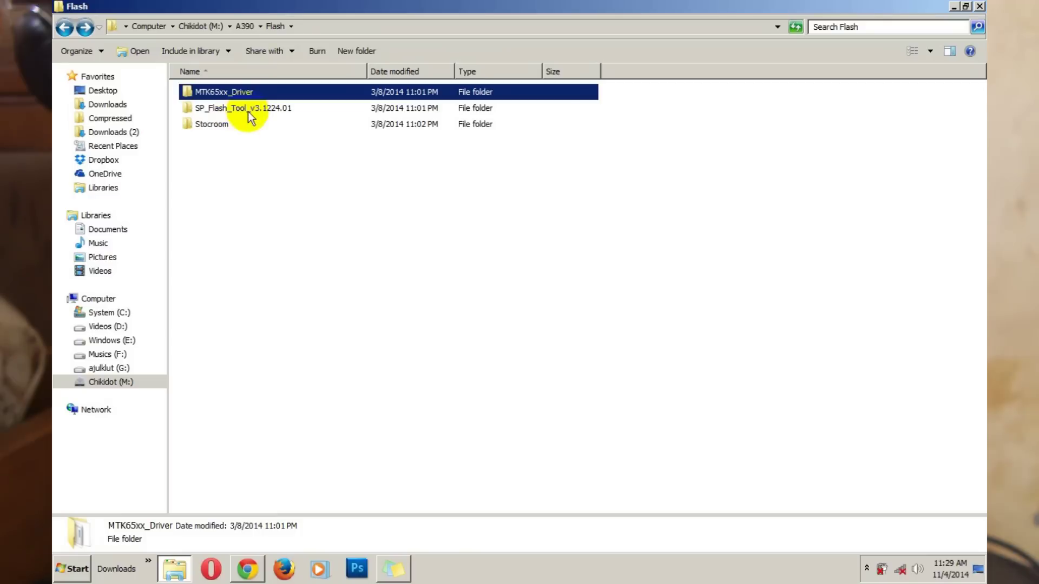
{"action": "double_click", "coordinate": [248, 111]}
{"action": "scroll", "coordinate": [249, 162], "scroll_direction": "down", "scroll_amount": 1}
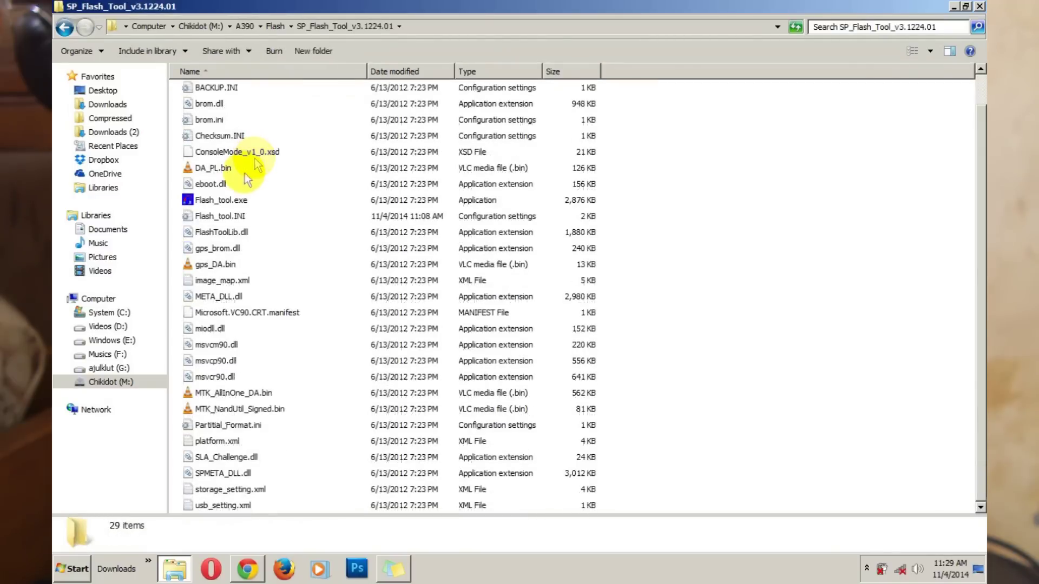
{"action": "left_click", "coordinate": [227, 201]}
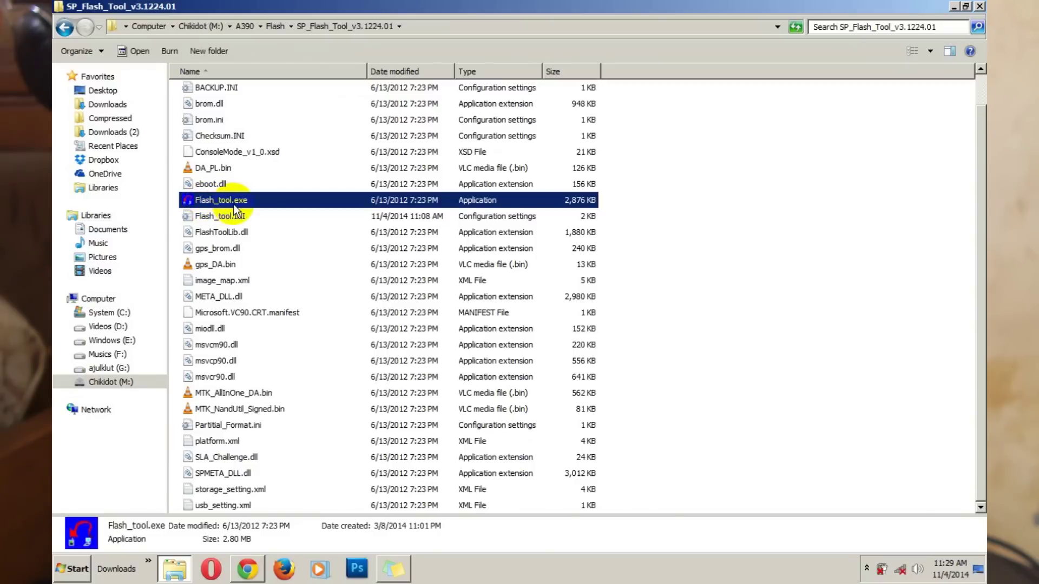
{"action": "double_click", "coordinate": [233, 201]}
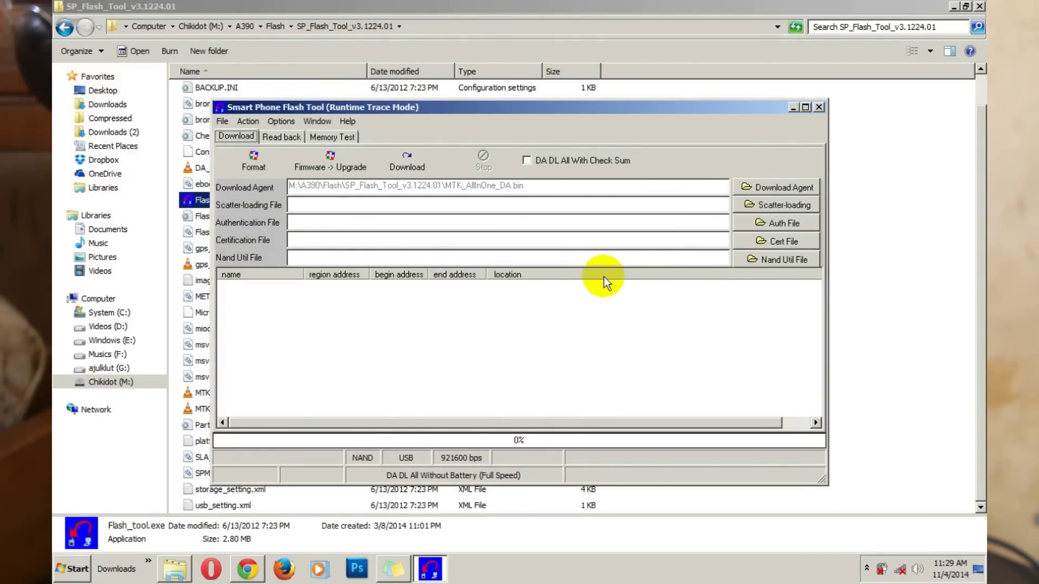
- Load the scatter file MT6577_Android_scatter_emmc.txt from A390\Flash\Stocroom on the Chikidot (M:) drive
{"action": "left_click", "coordinate": [780, 206]}
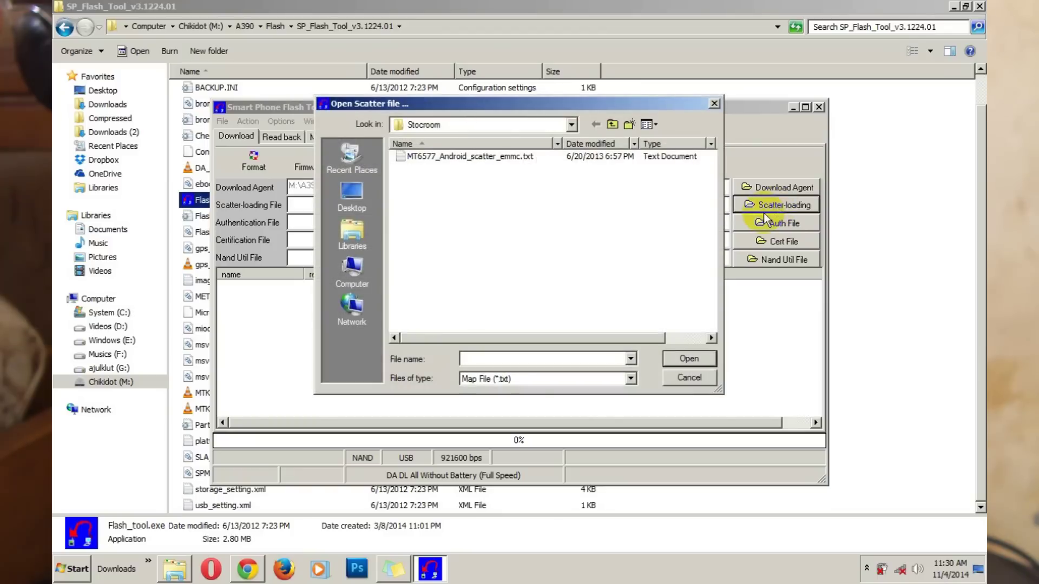
{"action": "left_click", "coordinate": [571, 125]}
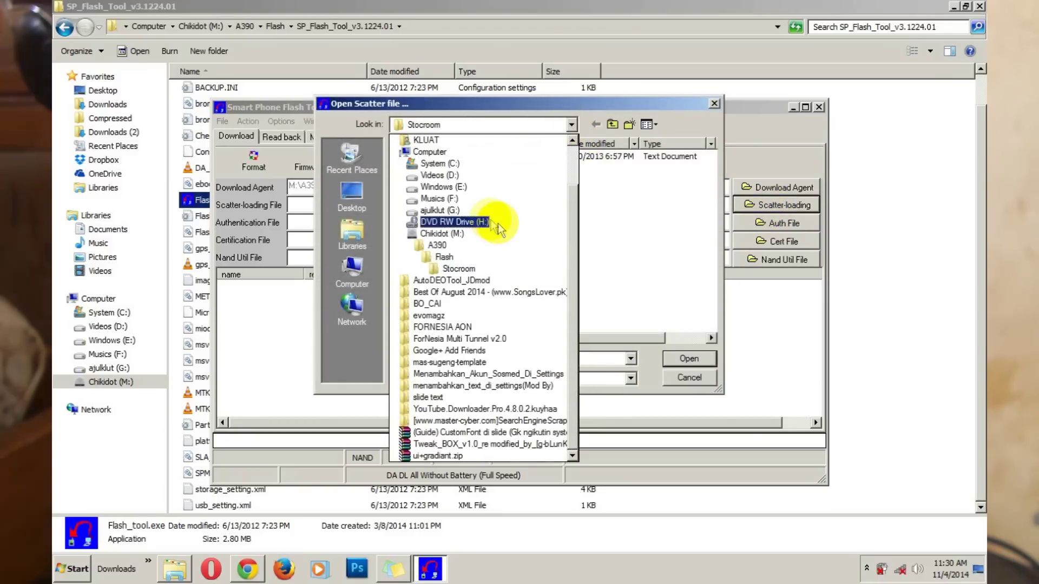
{"action": "left_click", "coordinate": [451, 234]}
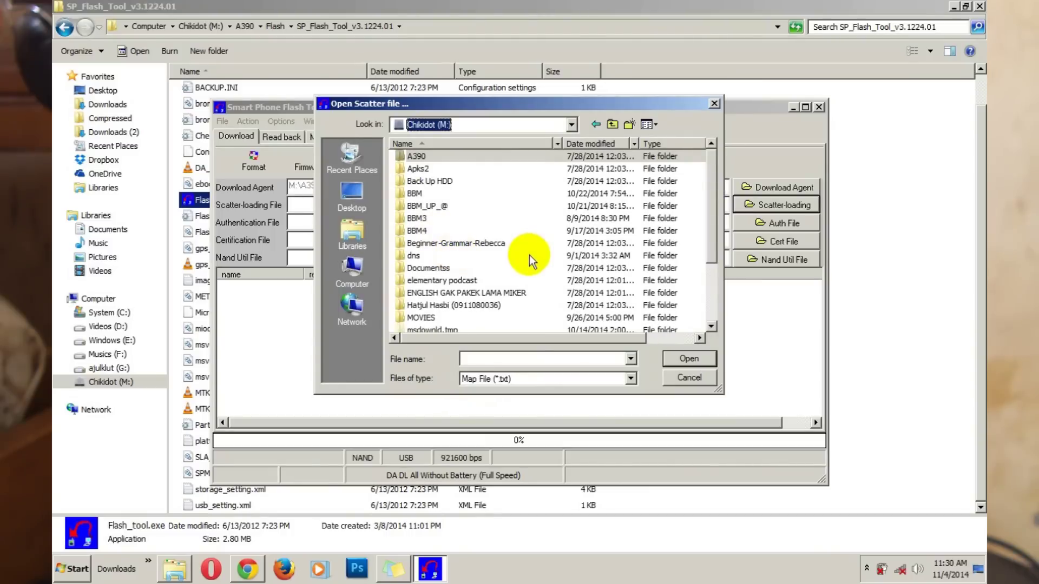
{"action": "double_click", "coordinate": [420, 157]}
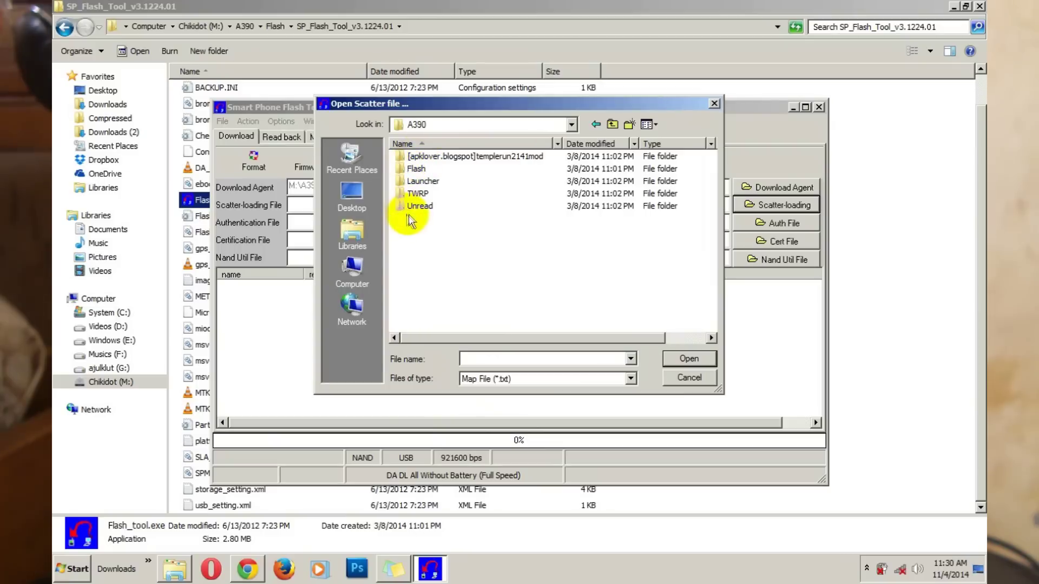
{"action": "double_click", "coordinate": [416, 168]}
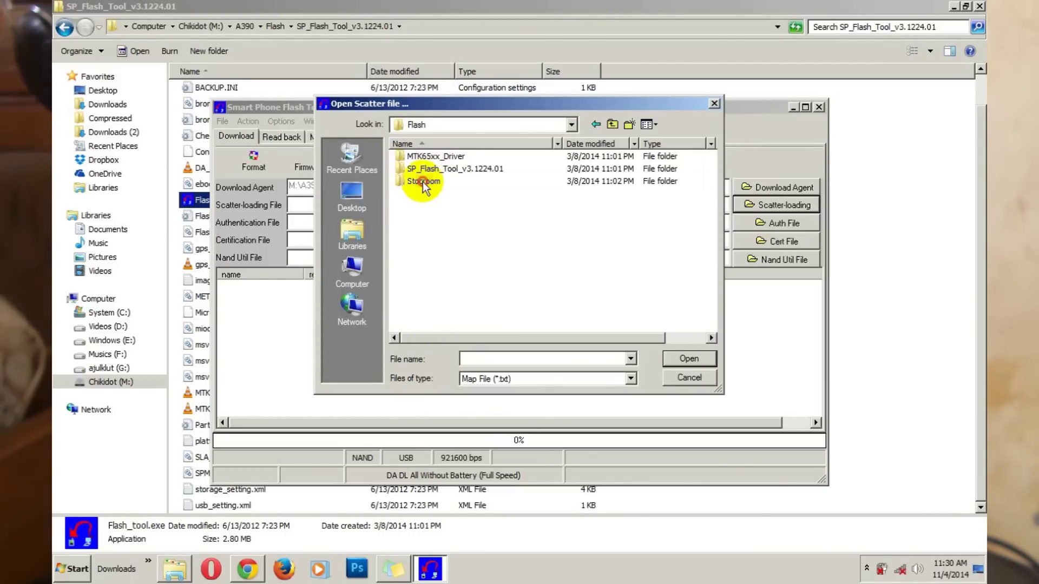
{"action": "double_click", "coordinate": [422, 182]}
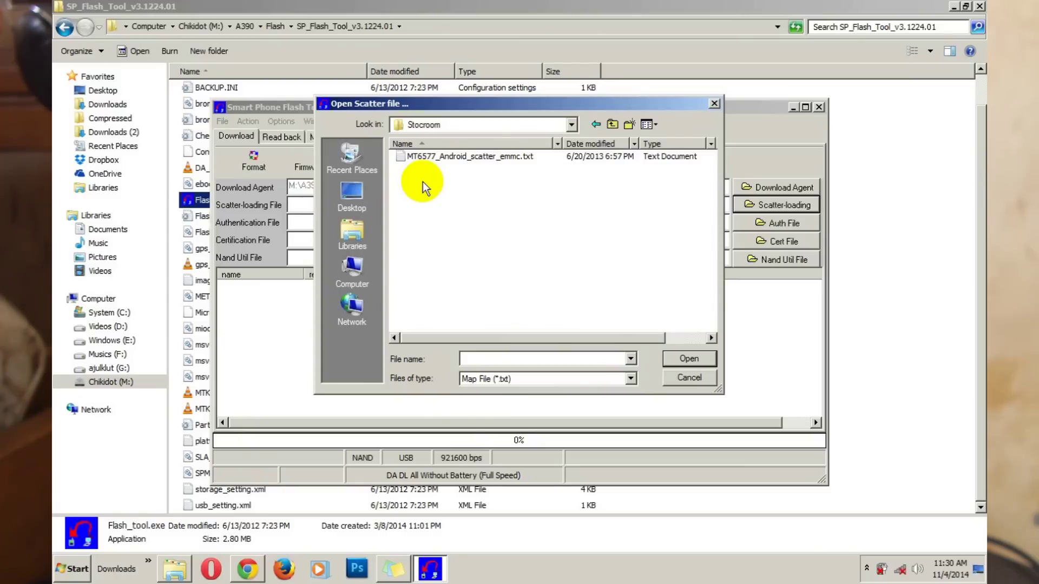
{"action": "left_click", "coordinate": [463, 160]}
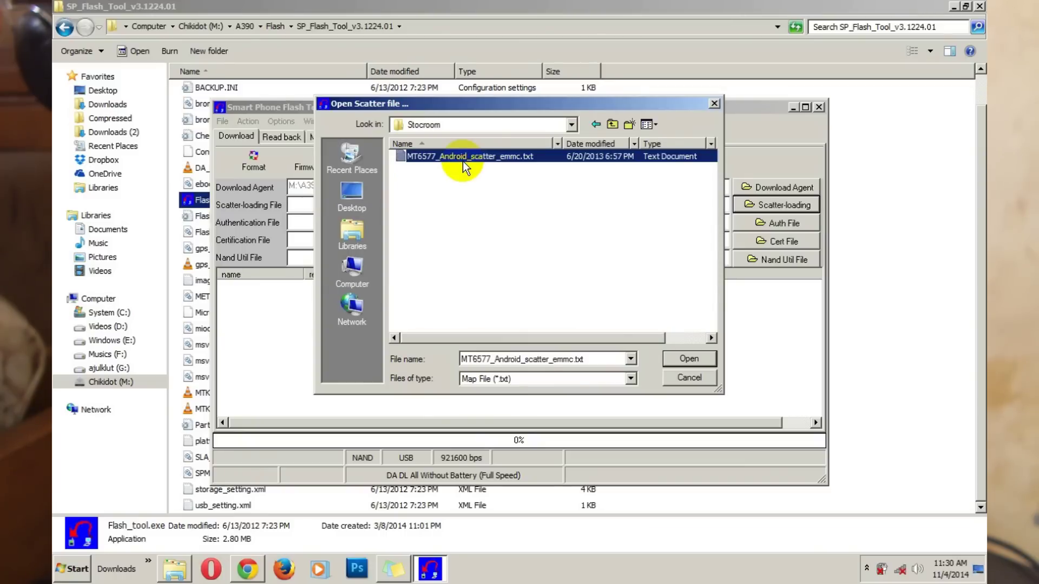
{"action": "left_click", "coordinate": [687, 358]}
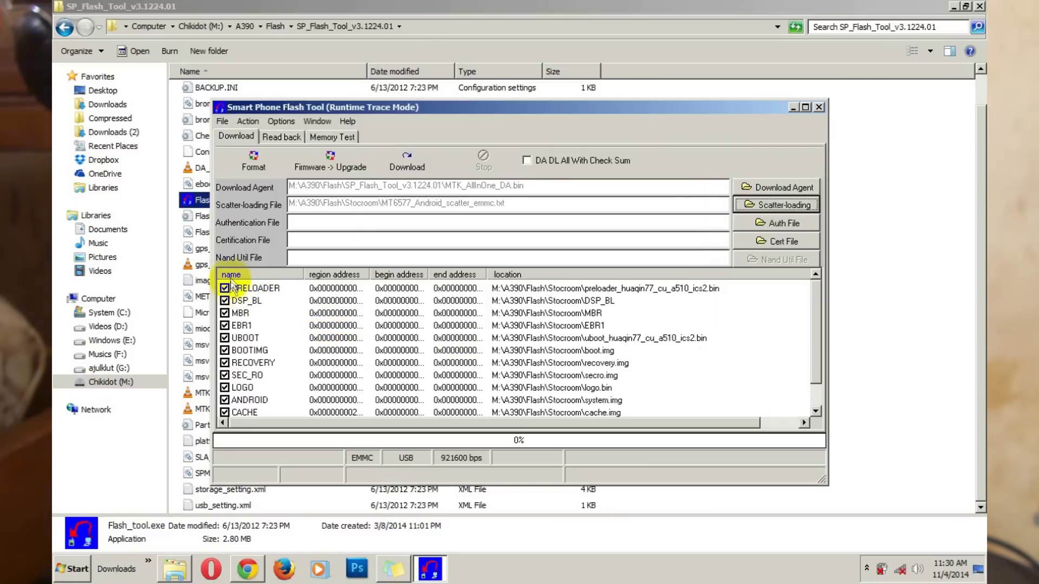
- Review the checked partition images, flash them all to the phone with Download, and close the completion window
{"action": "left_click_drag", "start_coordinate": [815, 309], "coordinate": [816, 279]}
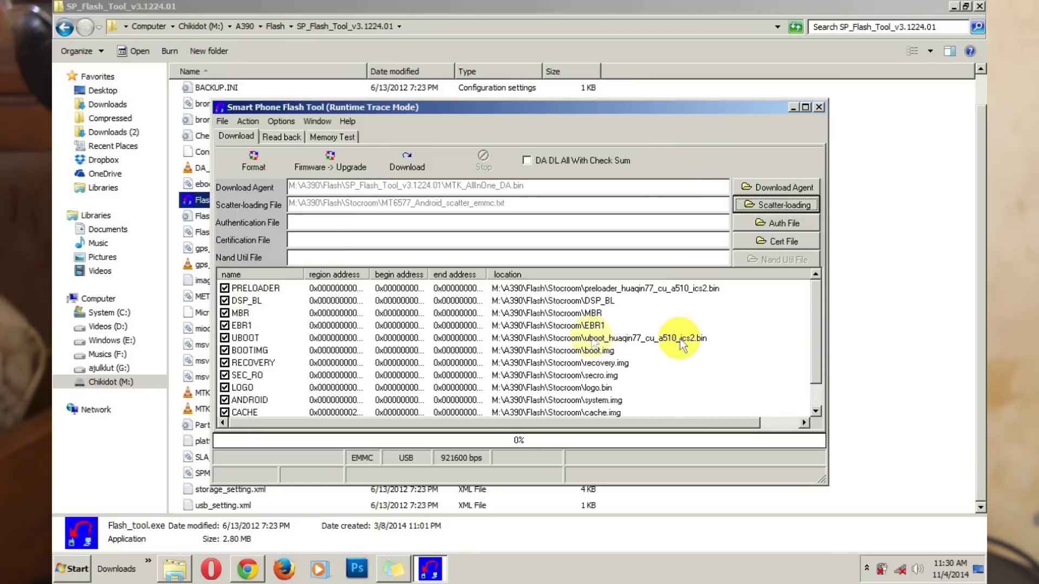
{"action": "left_click_drag", "start_coordinate": [817, 309], "coordinate": [815, 336]}
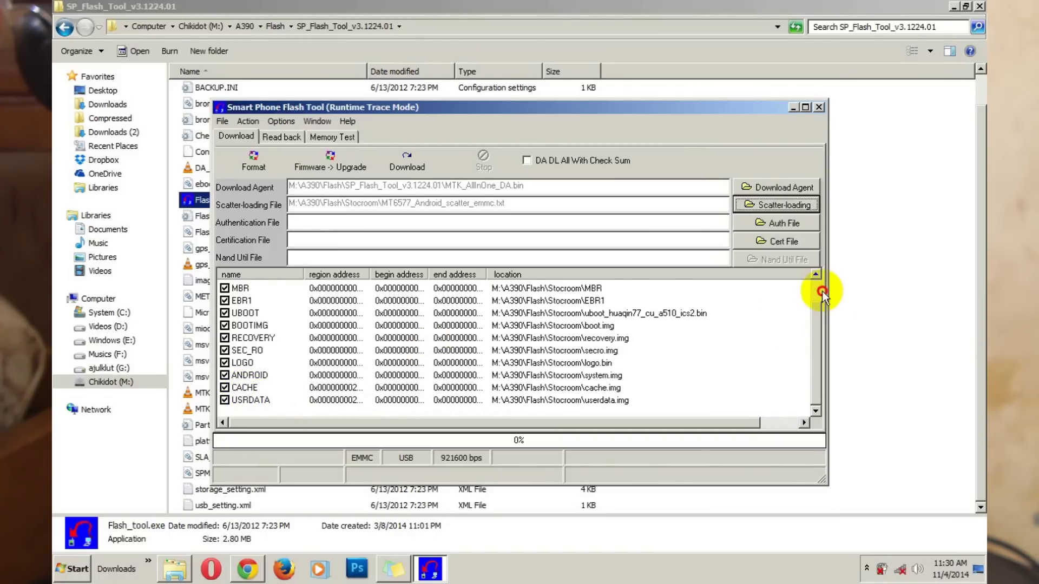
{"action": "mouse_move", "coordinate": [820, 292]}
{"action": "left_mouse_down"}
{"action": "mouse_move", "coordinate": [810, 334]}
{"action": "mouse_move", "coordinate": [817, 309]}
{"action": "left_mouse_up"}
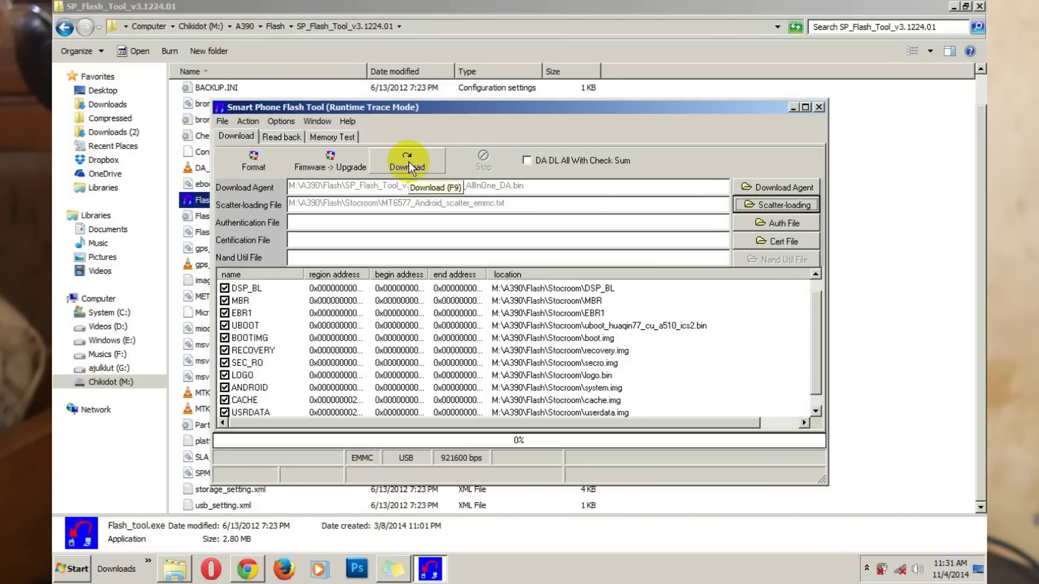
{"action": "left_click", "coordinate": [408, 162]}
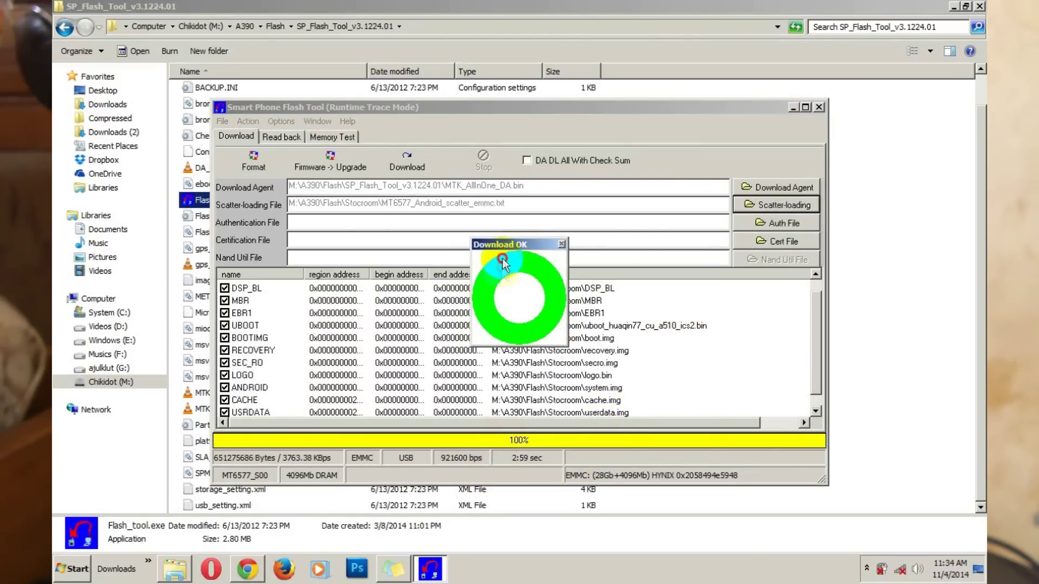
{"action": "left_click_drag", "start_coordinate": [507, 248], "coordinate": [489, 274]}
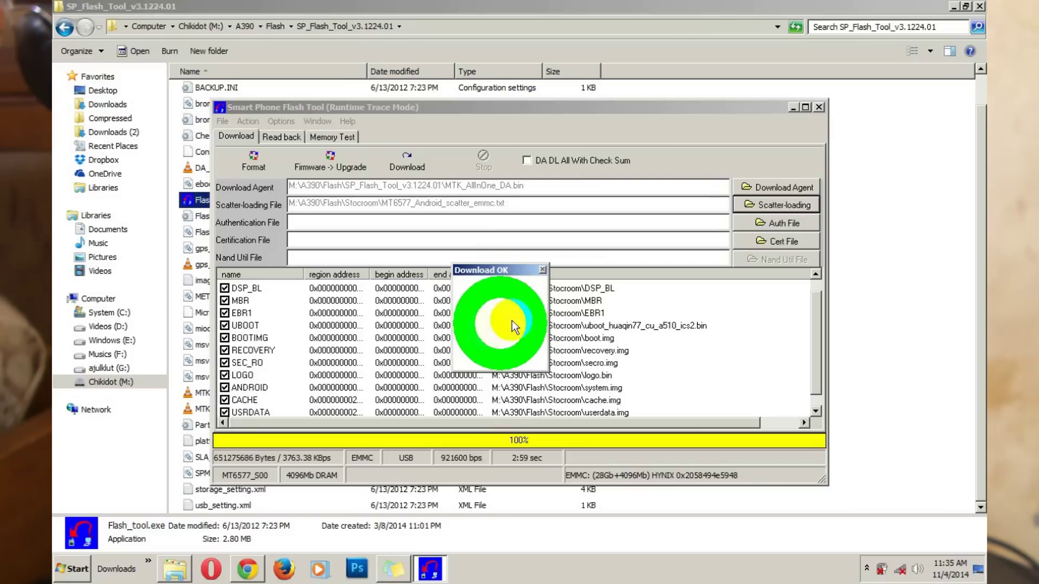
{"action": "left_click", "coordinate": [543, 270]}
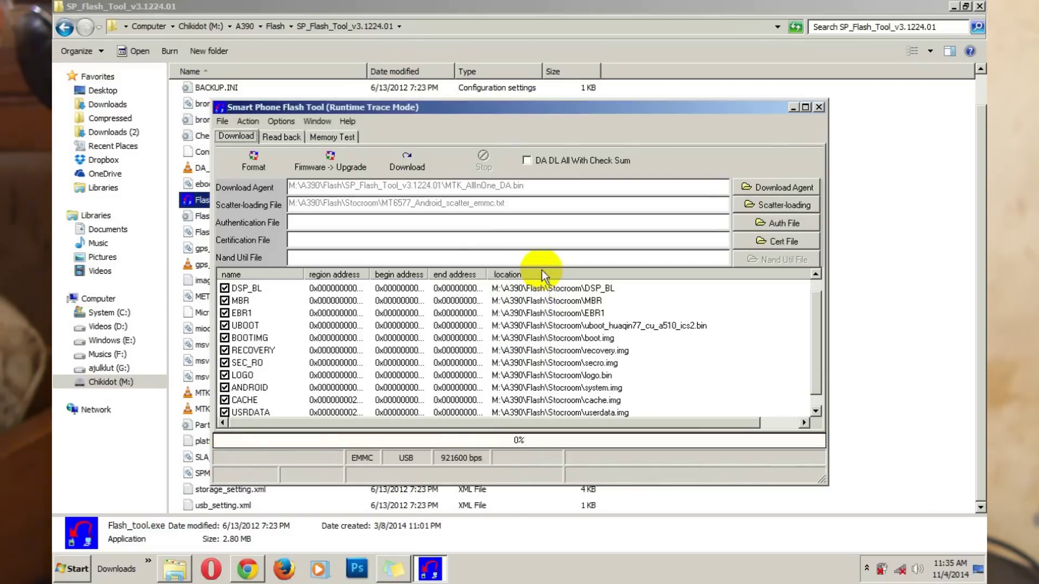